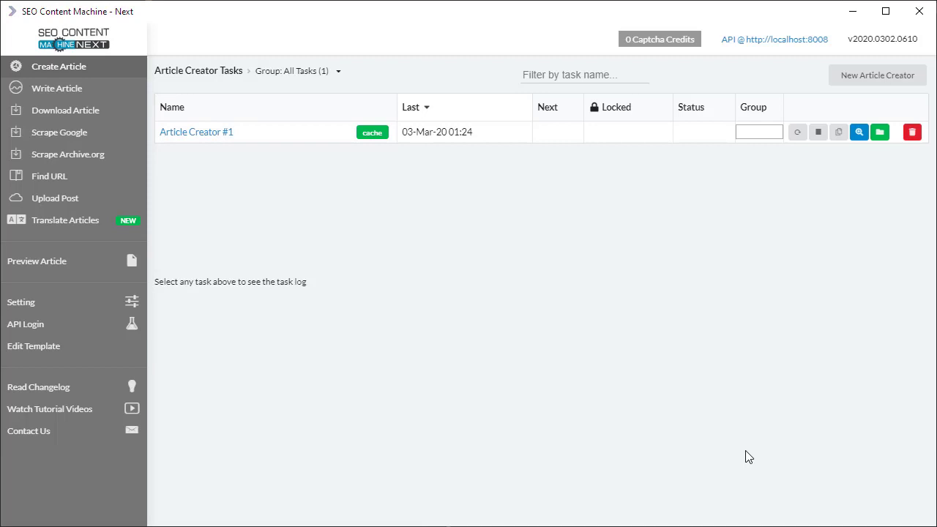
Open the Article Creator #1 task and turn on image insertion among its content inserts
click(210, 140)
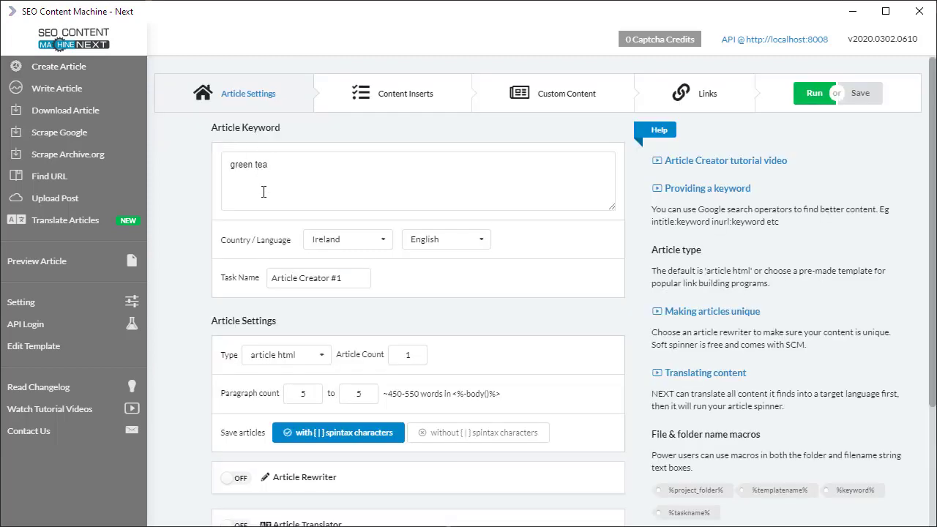
click(394, 97)
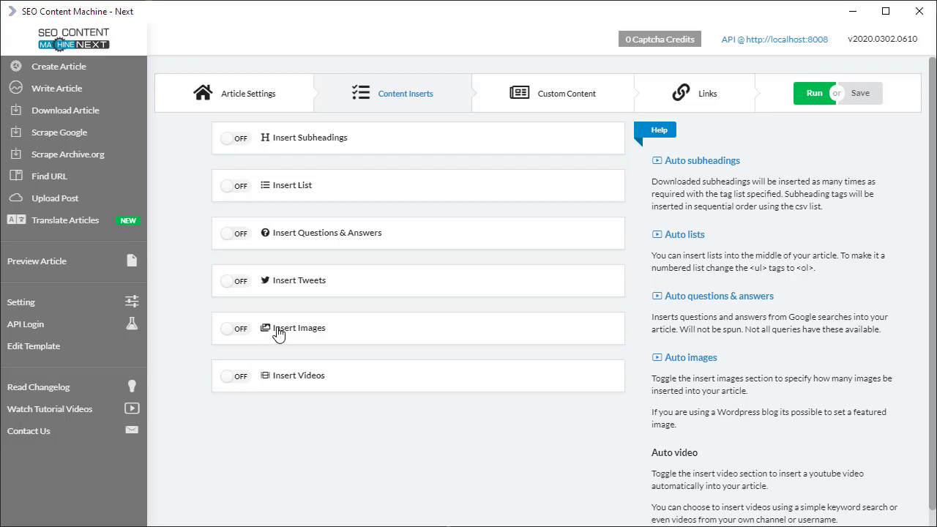
click(231, 337)
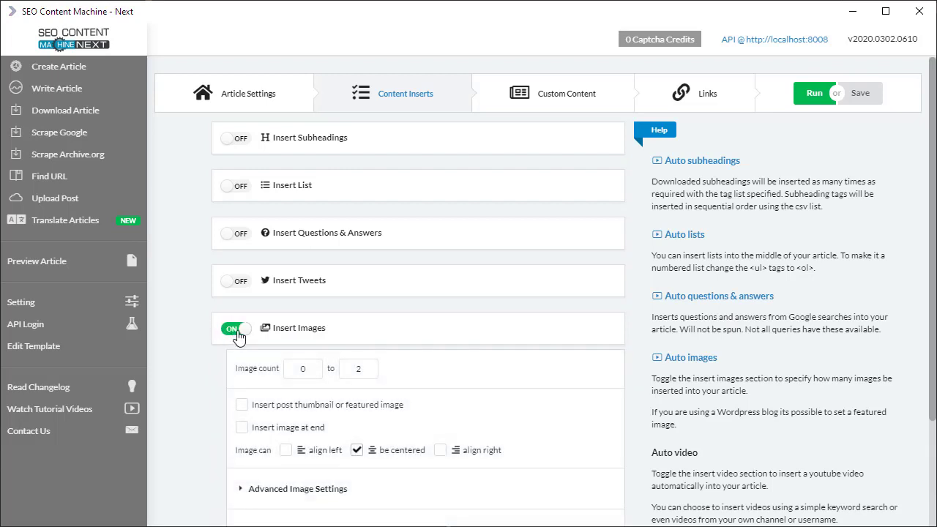
mouse_move(294, 369)
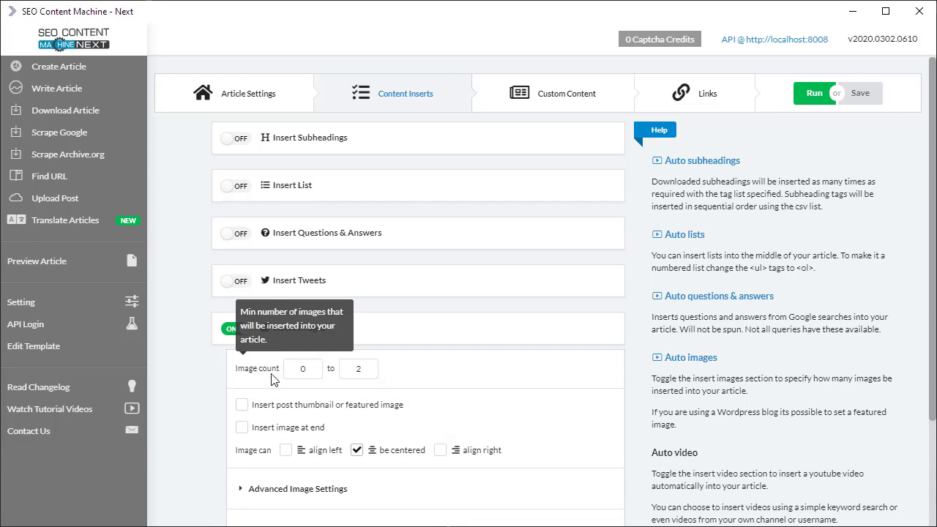
mouse_move(362, 369)
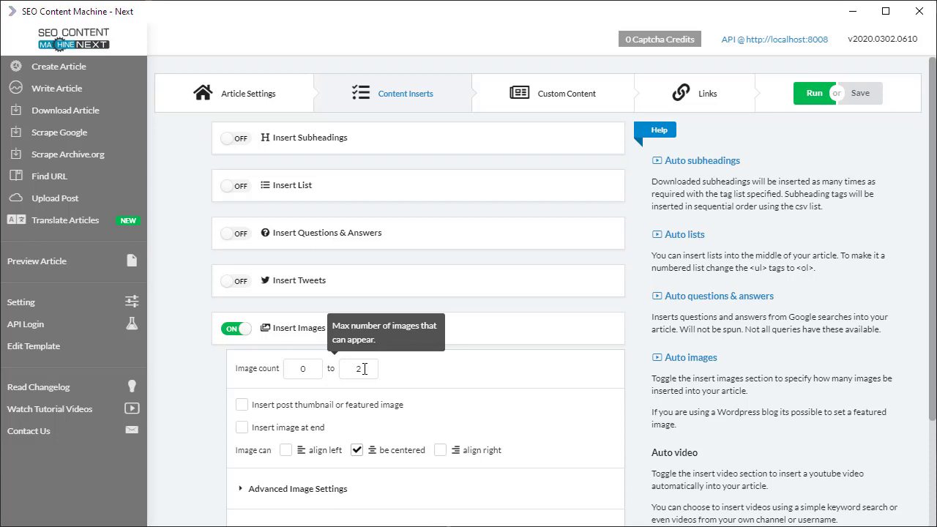
mouse_move(326, 373)
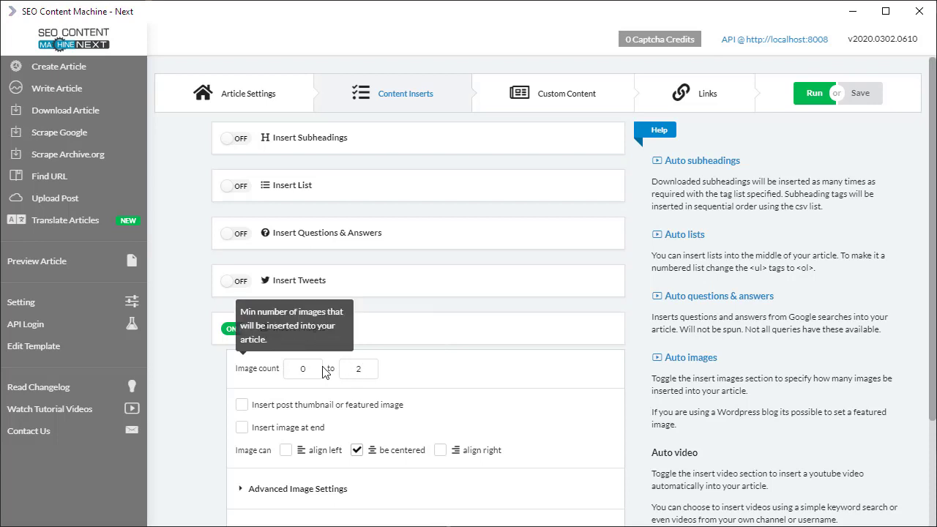
mouse_move(305, 411)
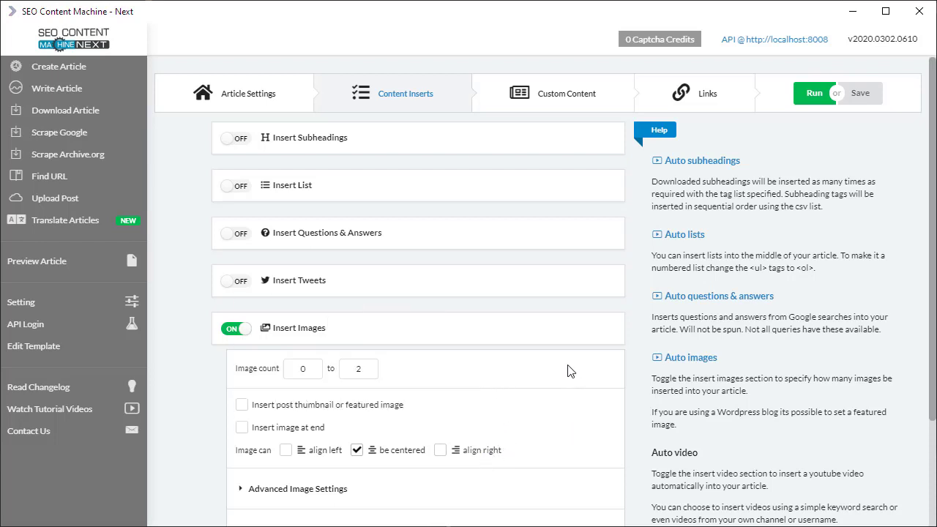
Expand the advanced image settings and examine the image width and the HTML image string
scroll(572, 387, down, 2)
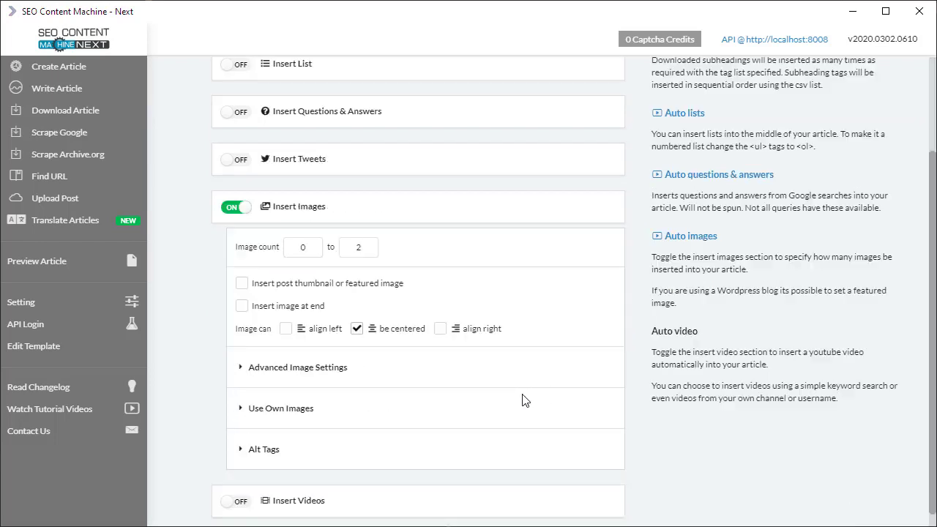
click(280, 374)
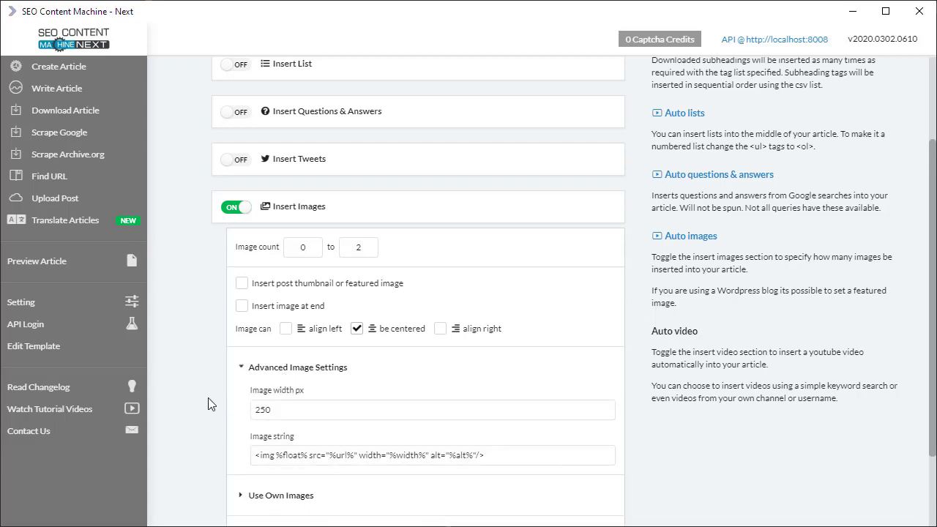
mouse_move(344, 412)
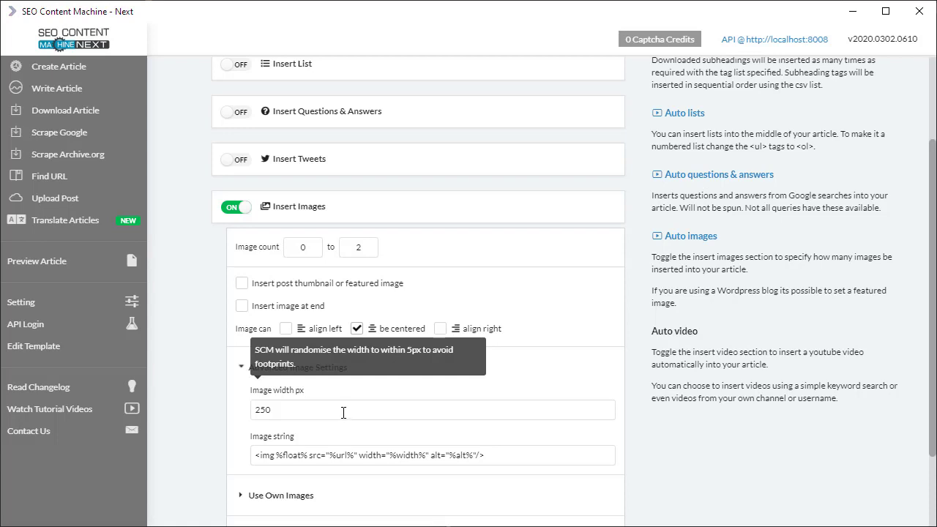
click(343, 413)
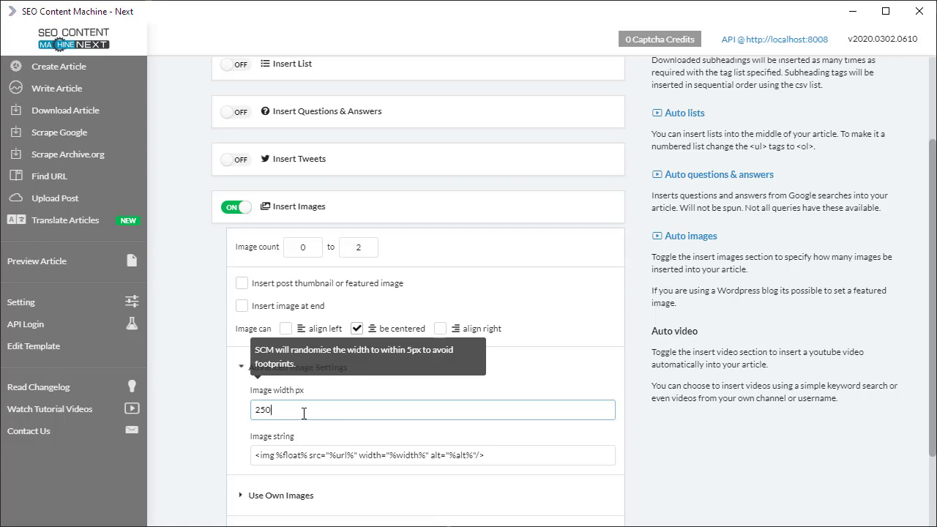
click(552, 451)
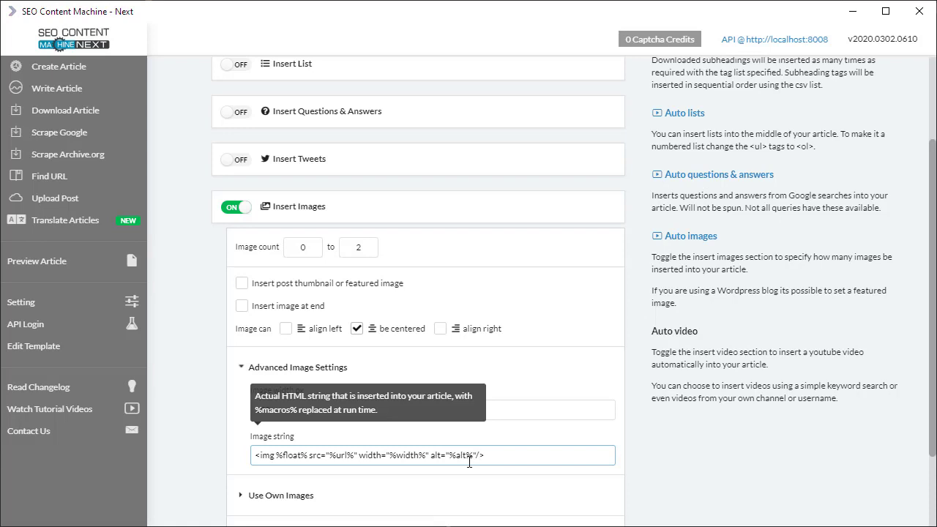
Under the own-images options, try custom image urls as the image source, and return the source to Google only
scroll(199, 436, down, 1)
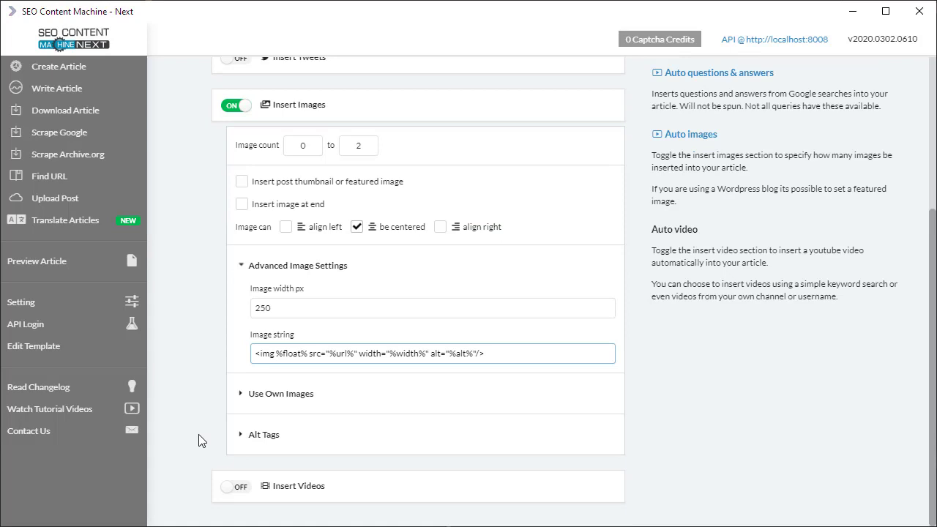
click(292, 396)
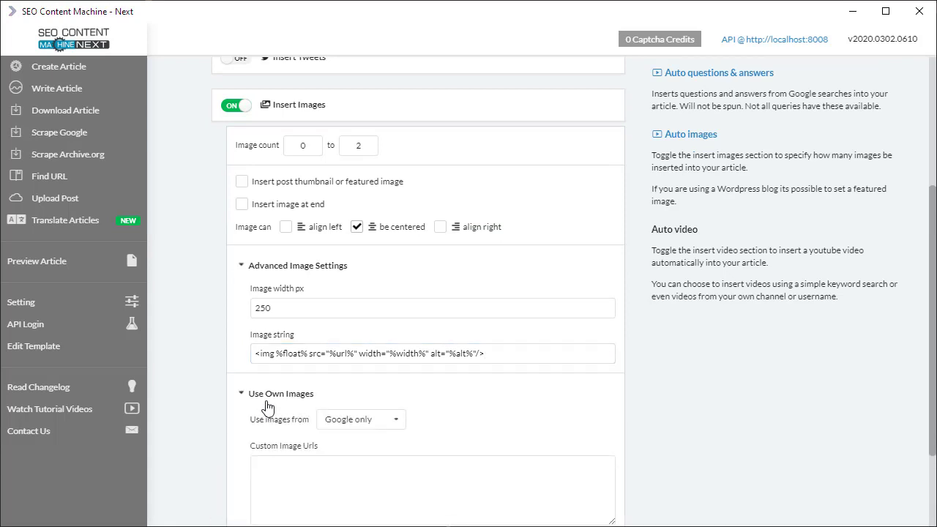
scroll(247, 404, down, 1)
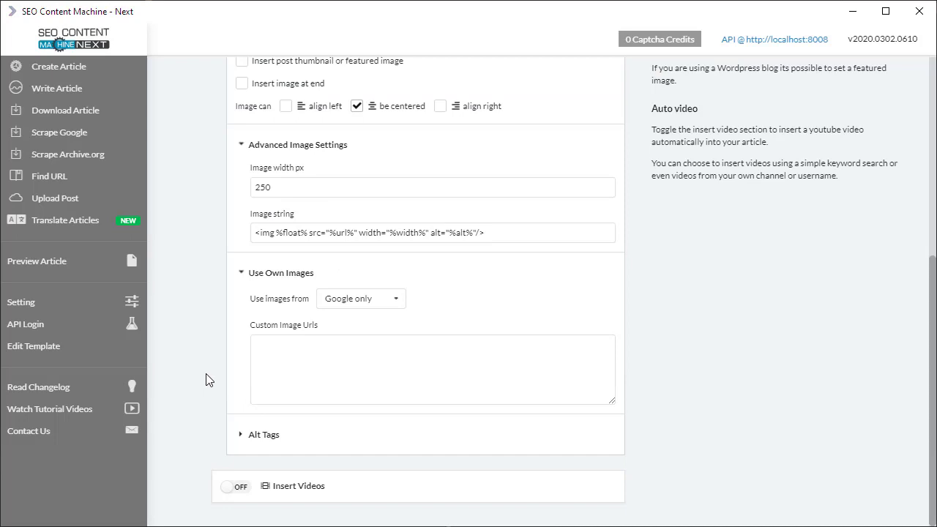
click(395, 301)
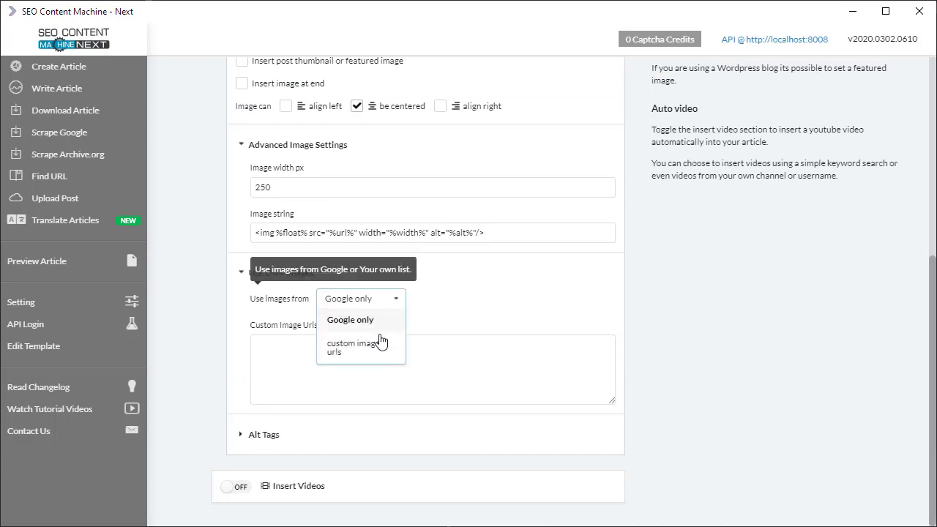
click(368, 356)
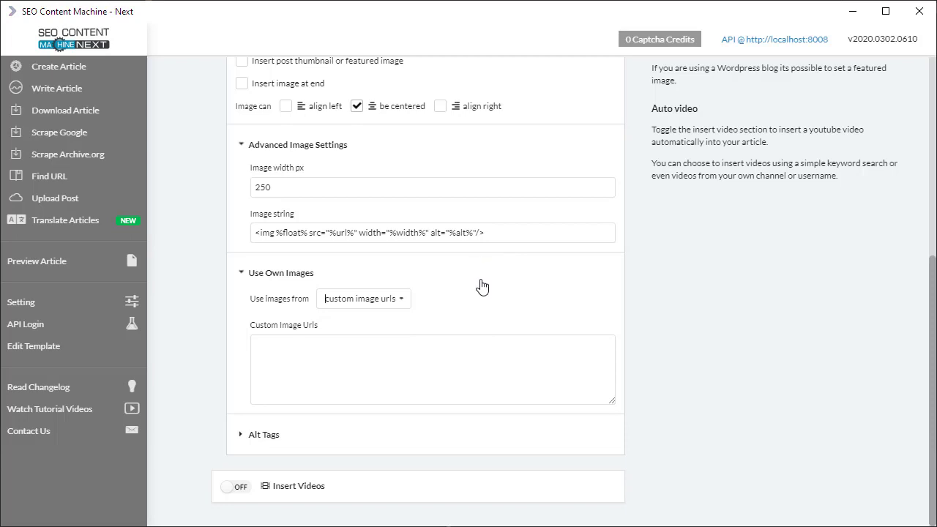
click(391, 363)
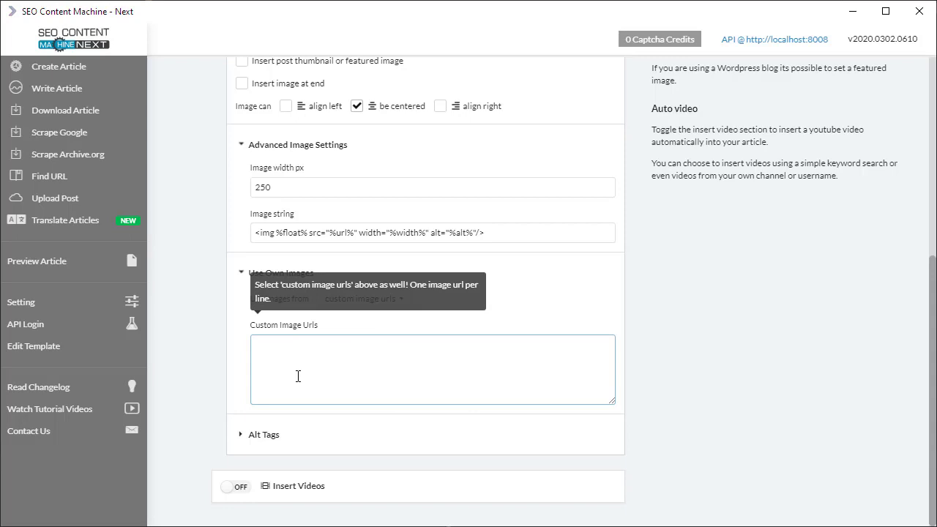
click(399, 300)
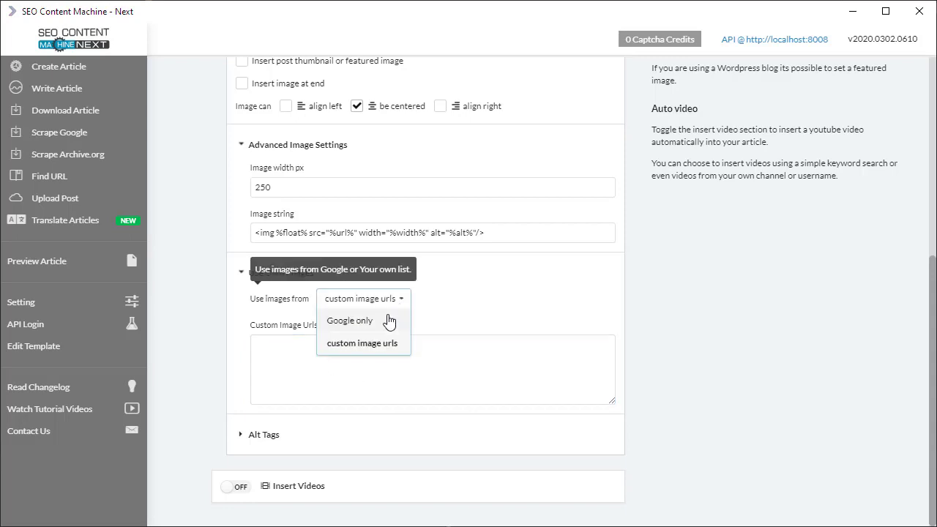
click(388, 322)
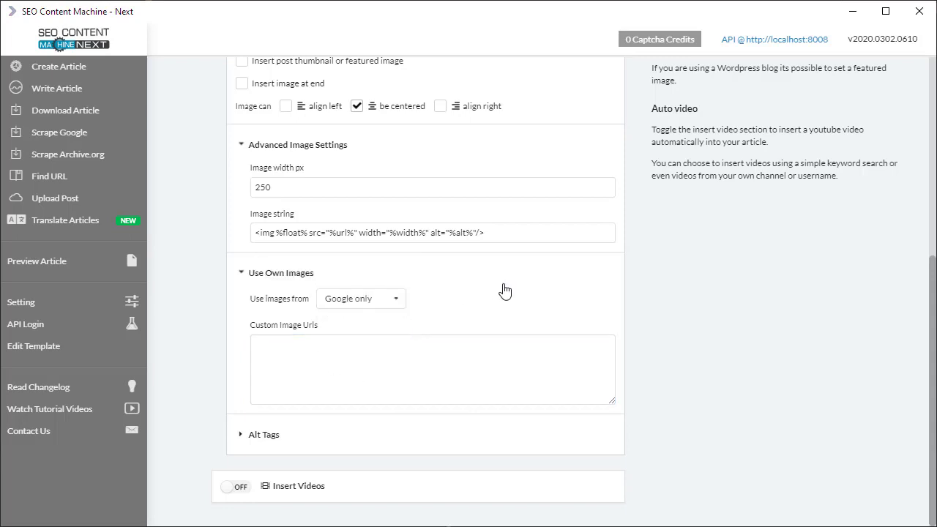
Expand the alt tag options, try Custom alt tags, and return the choice to Primary Keyword
click(284, 436)
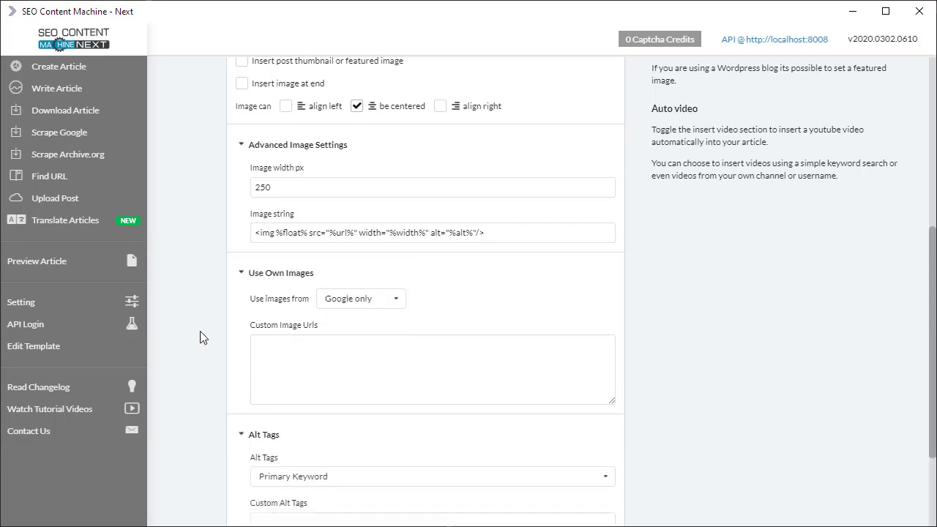
scroll(192, 341, down, 2)
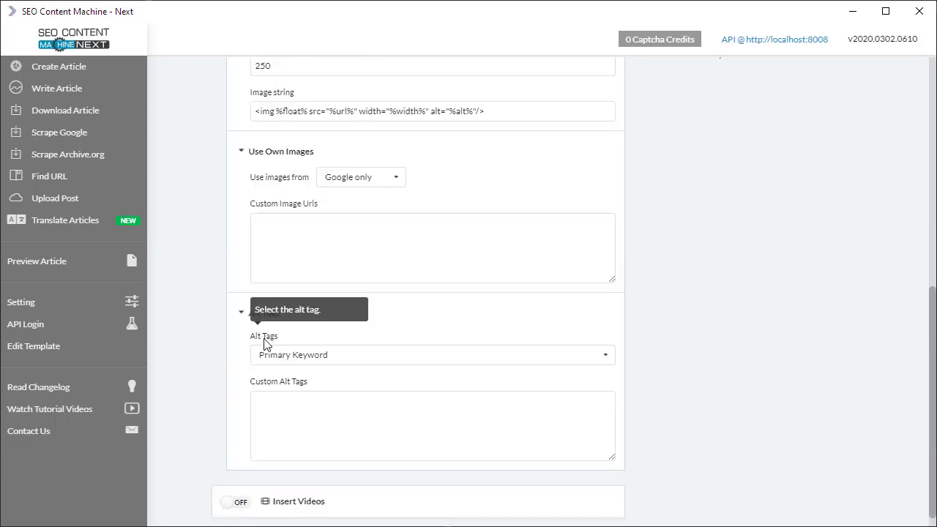
click(605, 357)
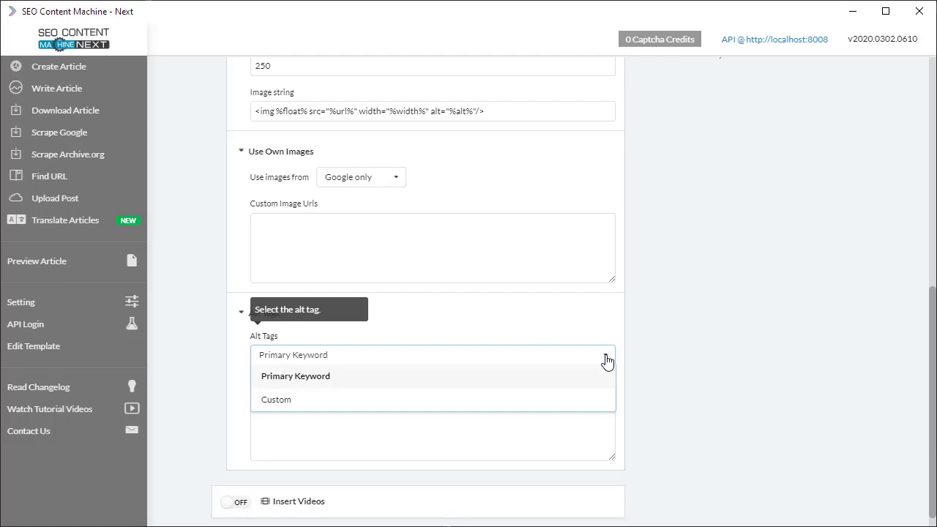
click(318, 402)
click(320, 419)
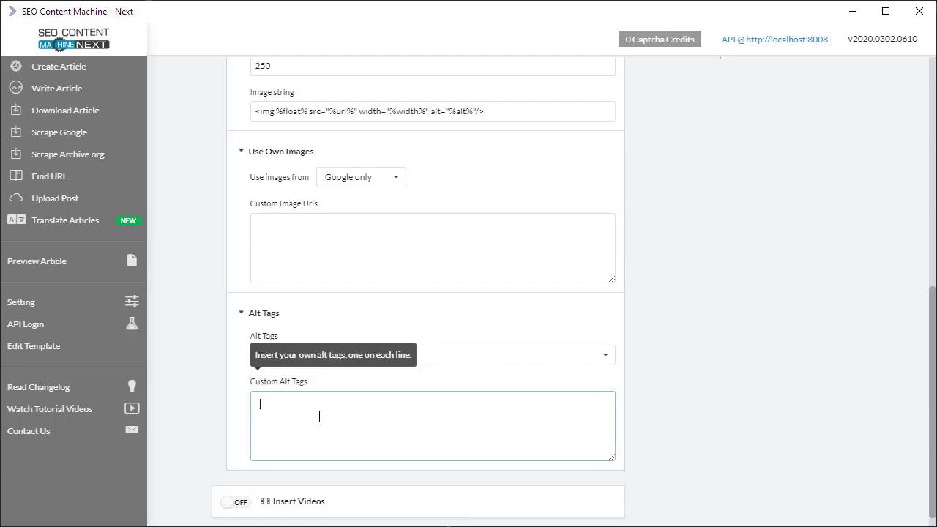
click(611, 356)
click(348, 374)
Run the article task and check the image search entries for 'green tea' in its log
scroll(528, 356, up, 10)
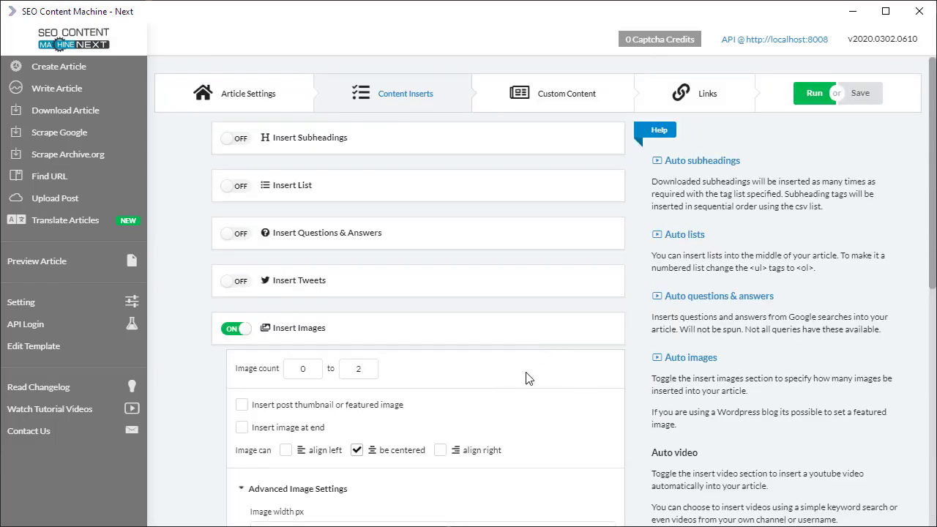
click(807, 102)
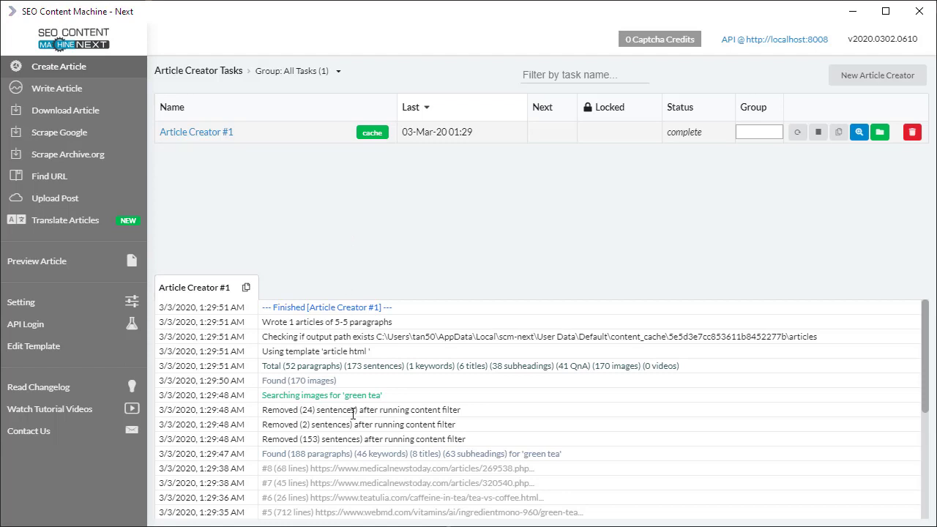
drag(389, 398, 259, 377)
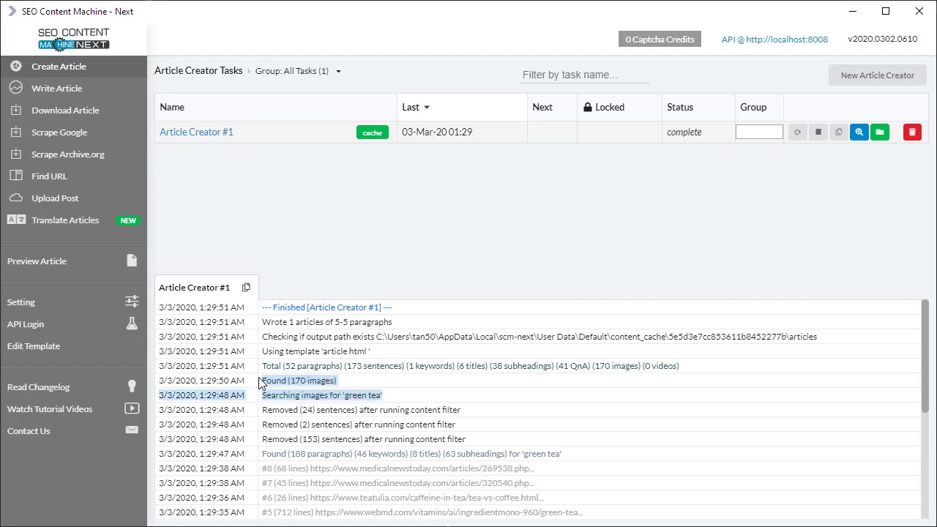
click(448, 395)
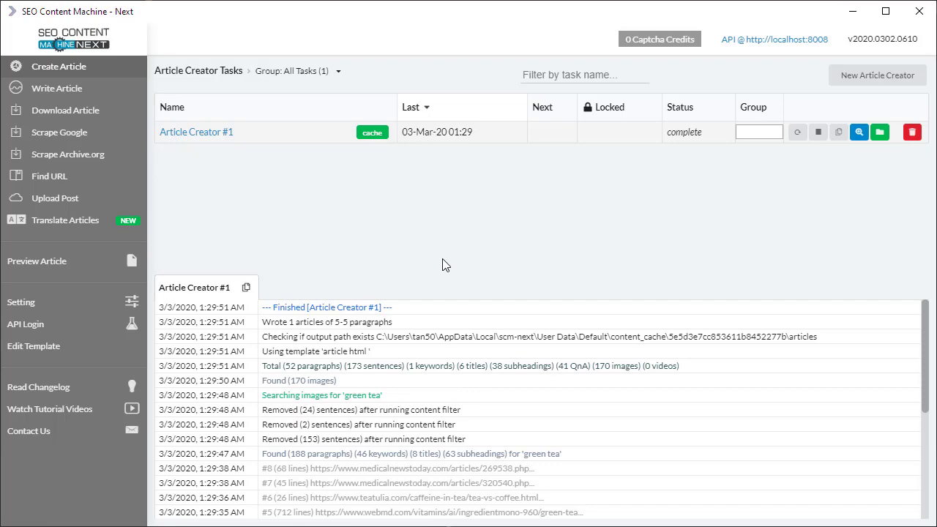
Open the generated green tea article and examine the inserted image tags in its original spintax text
click(859, 133)
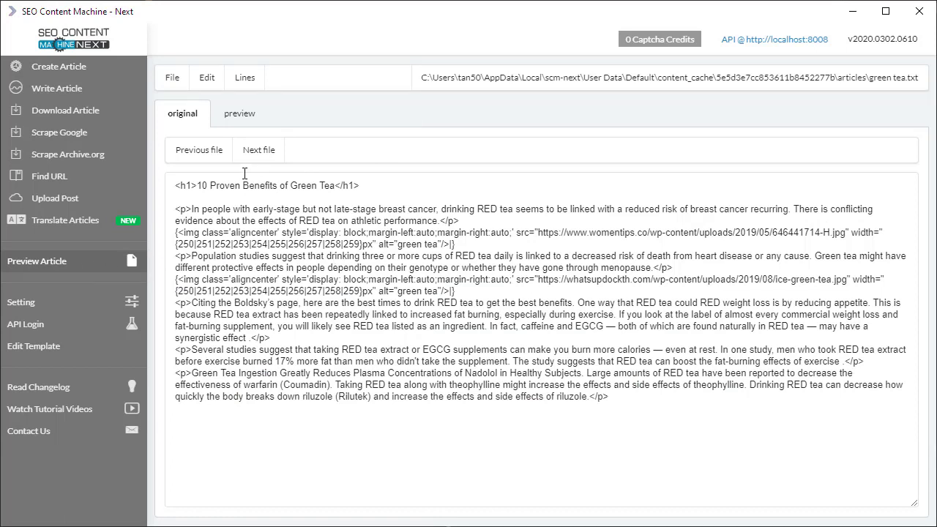
triple_click(460, 242)
click(328, 254)
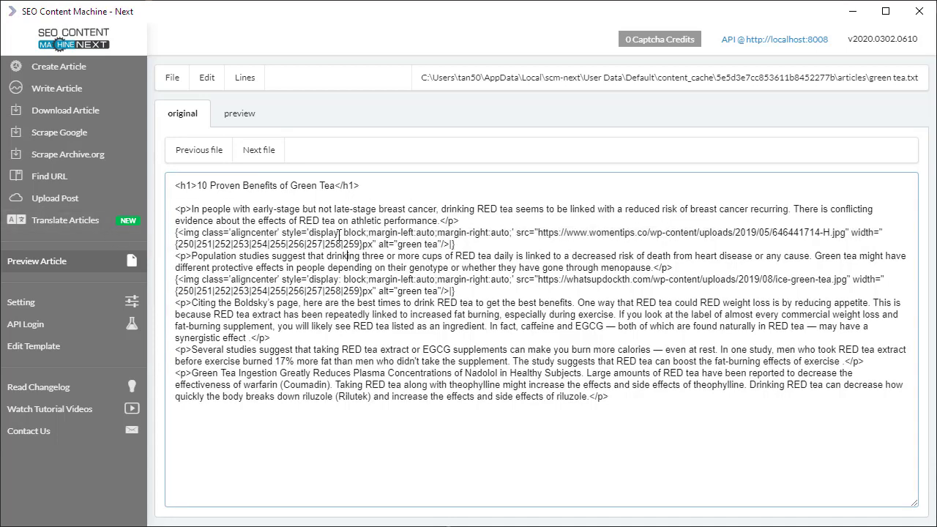
Preview the rendered green tea article and respin it three times to compare how the images are placed
click(242, 115)
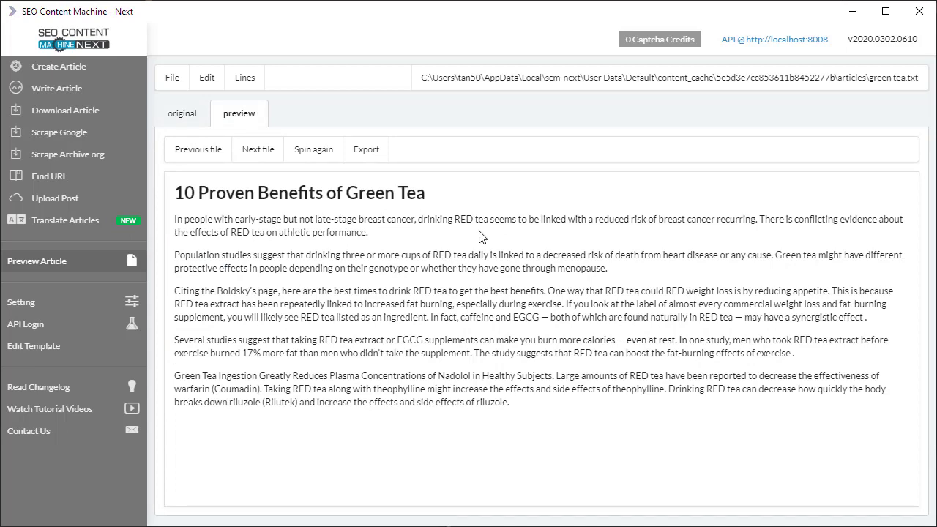
click(322, 156)
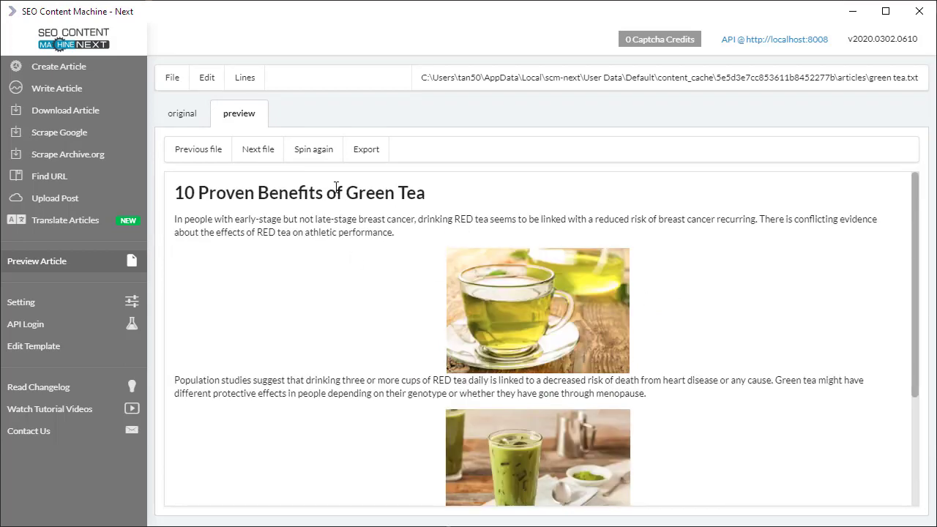
click(322, 156)
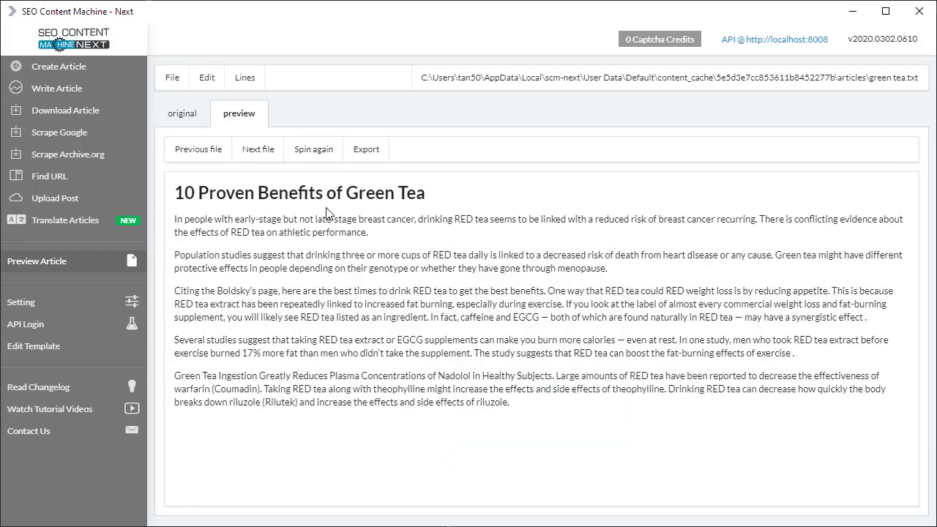
click(311, 152)
scroll(344, 249, down, 1)
scroll(423, 364, up, 1)
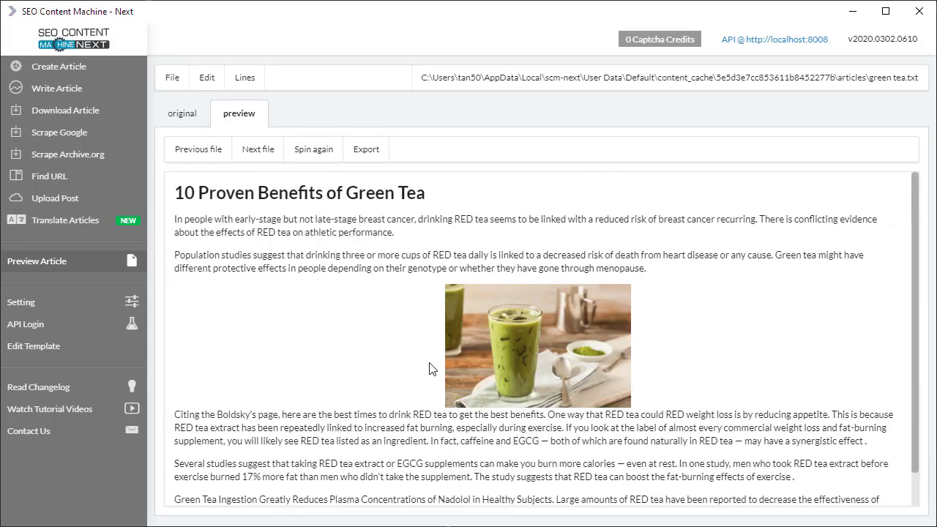